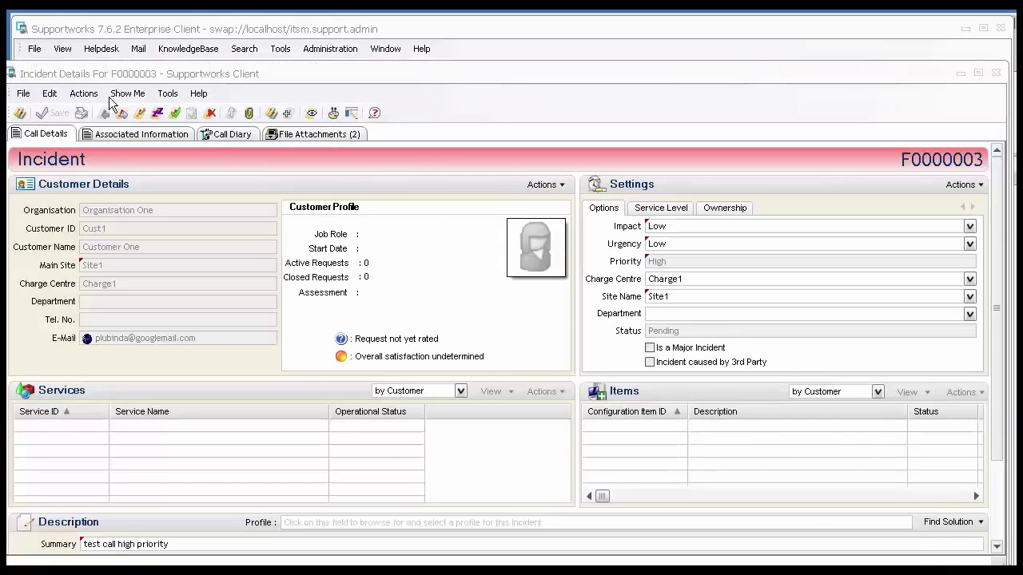
- Attempt to update call F0000003 and dismiss the lock error that appears
click(84, 93)
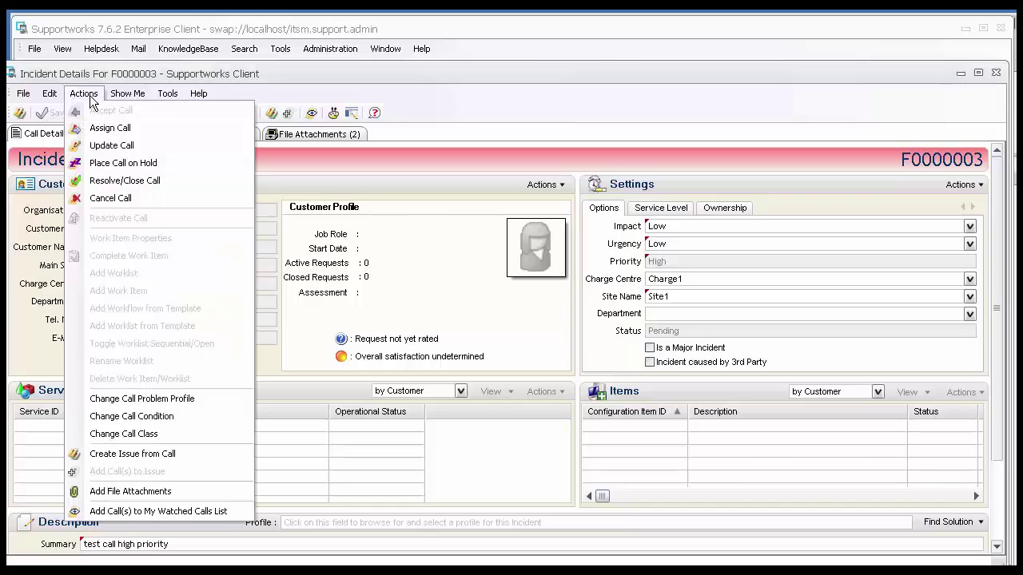
click(112, 144)
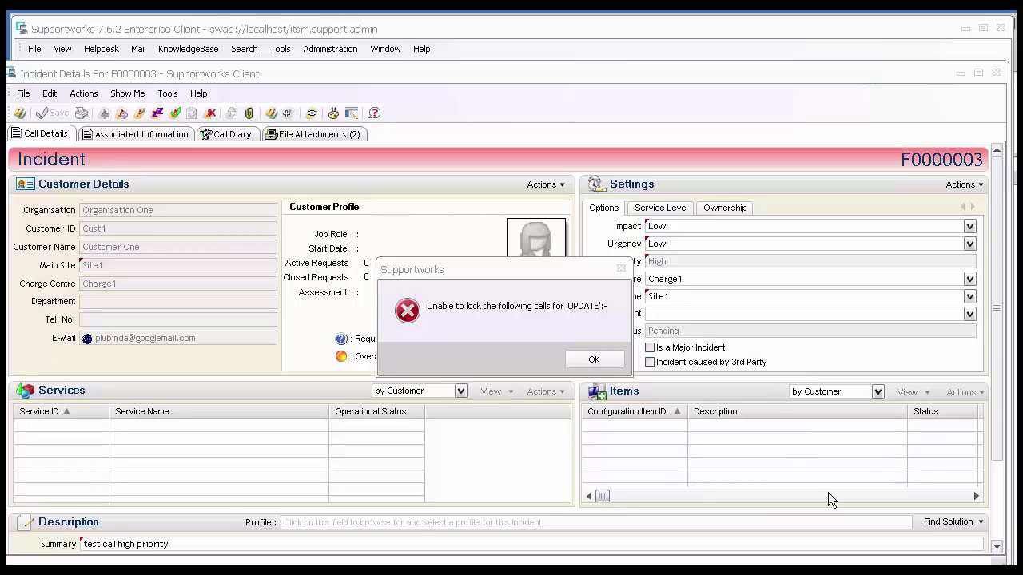
click(610, 361)
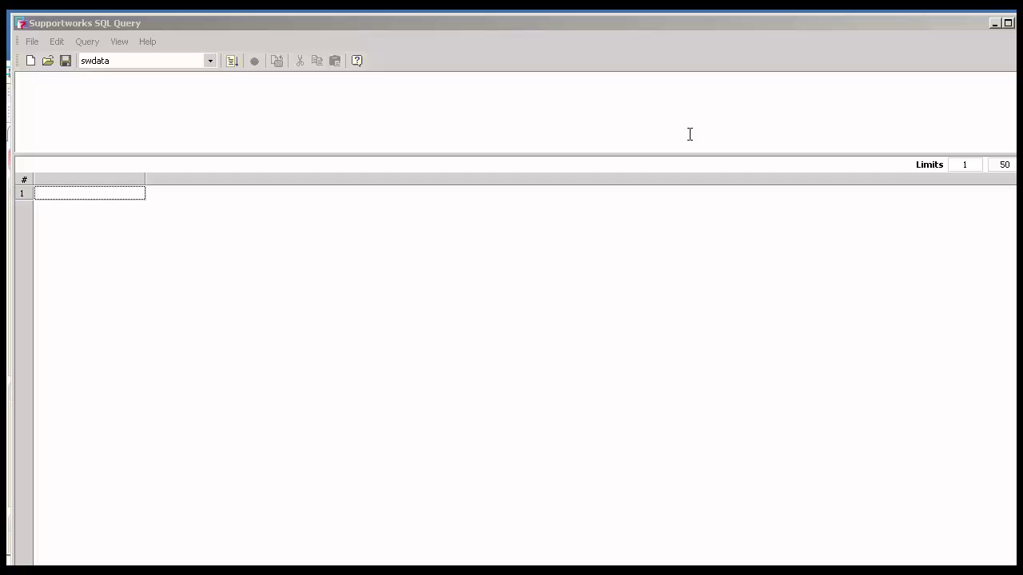
- Run 'select * from opencall_locks', correcting the misspelt table name, to show call 3's UPDATE lock
click(684, 119)
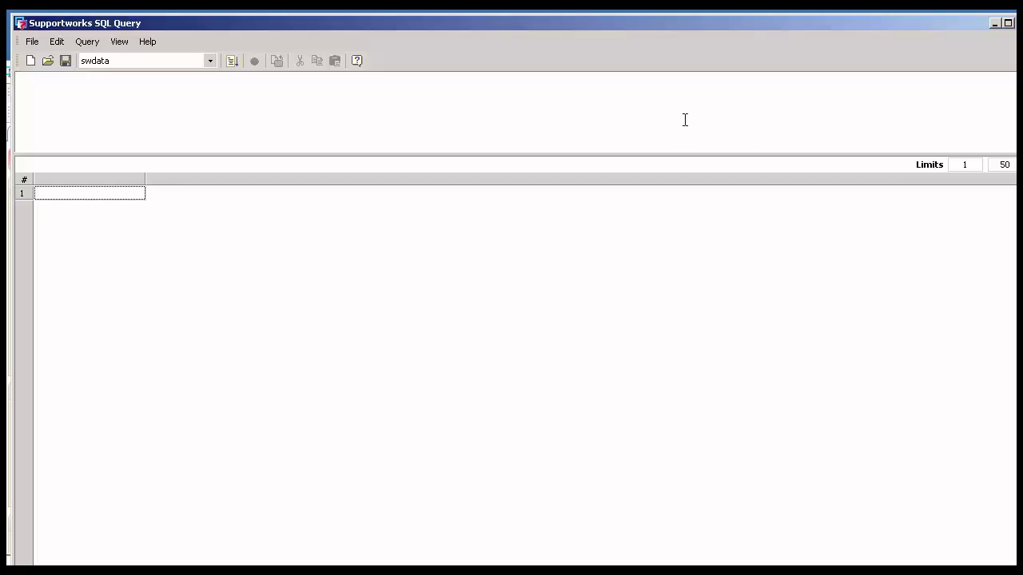
text(use sw_systemdb)
key(Return)
drag(155, 83, 16, 82)
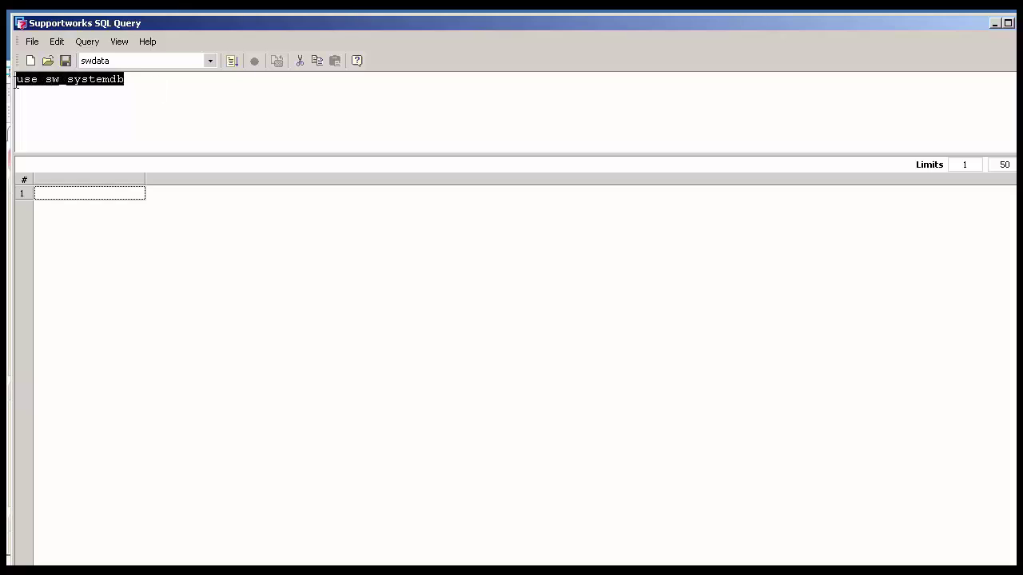
text(select * )
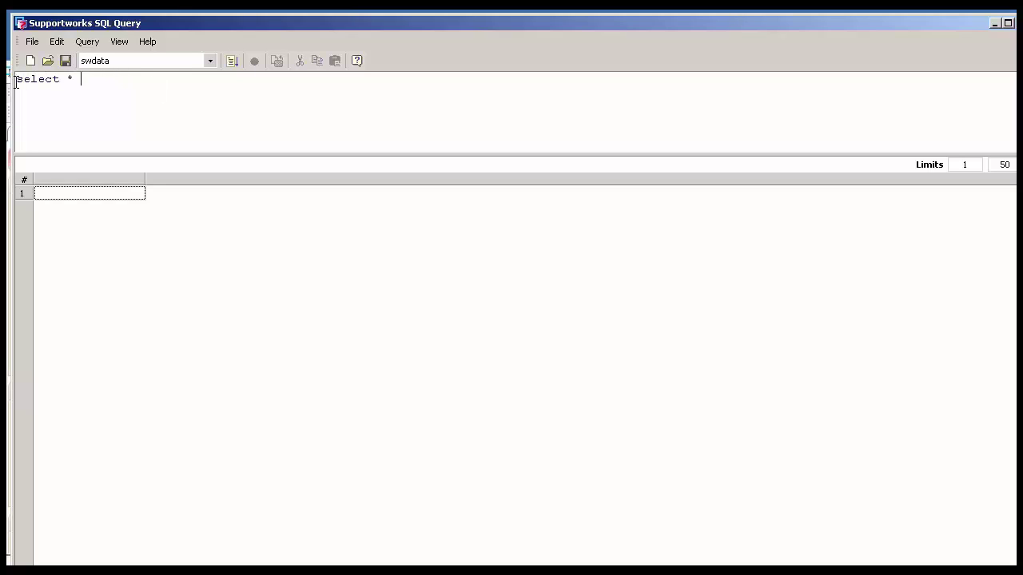
text(from opencal)
text(l_lcoks)
key(BackSpace)
key(BackSpace)
key(BackSpace)
key(BackSpace)
text(ocks)
click(230, 60)
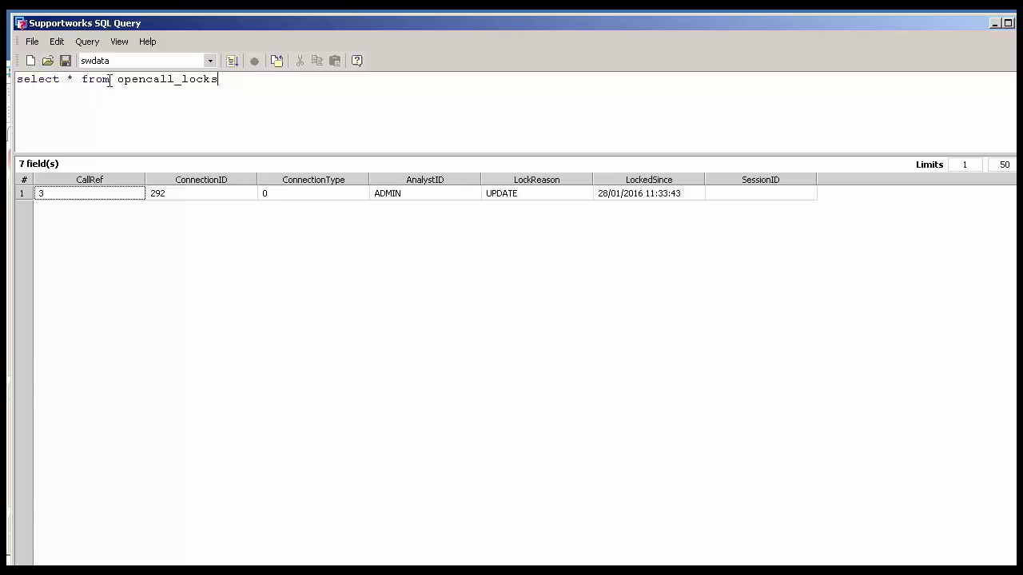
- Run 'delete from opencall_locks' to remove the lock row
drag(111, 80, 15, 73)
text(delete )
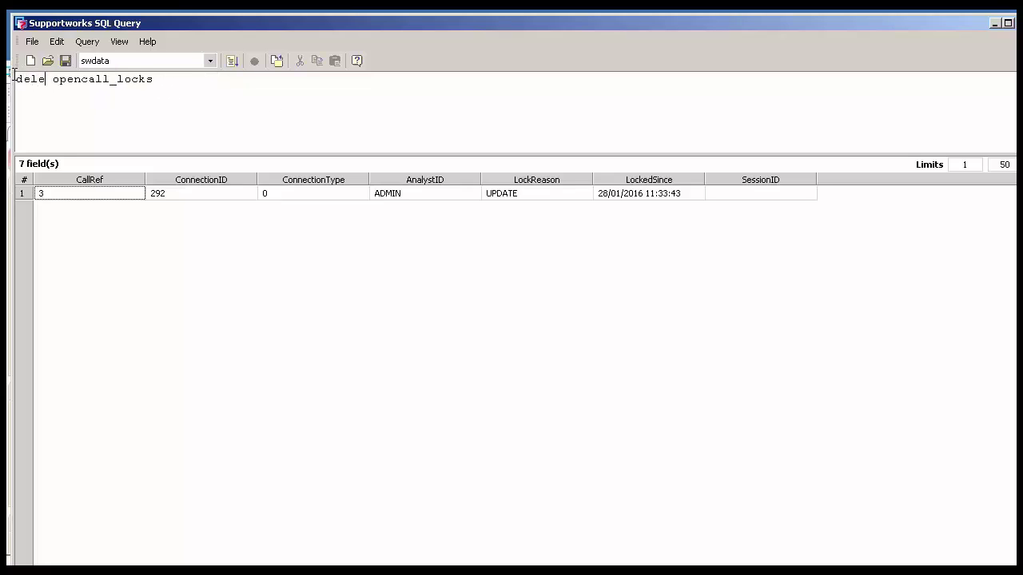
text(from)
click(230, 62)
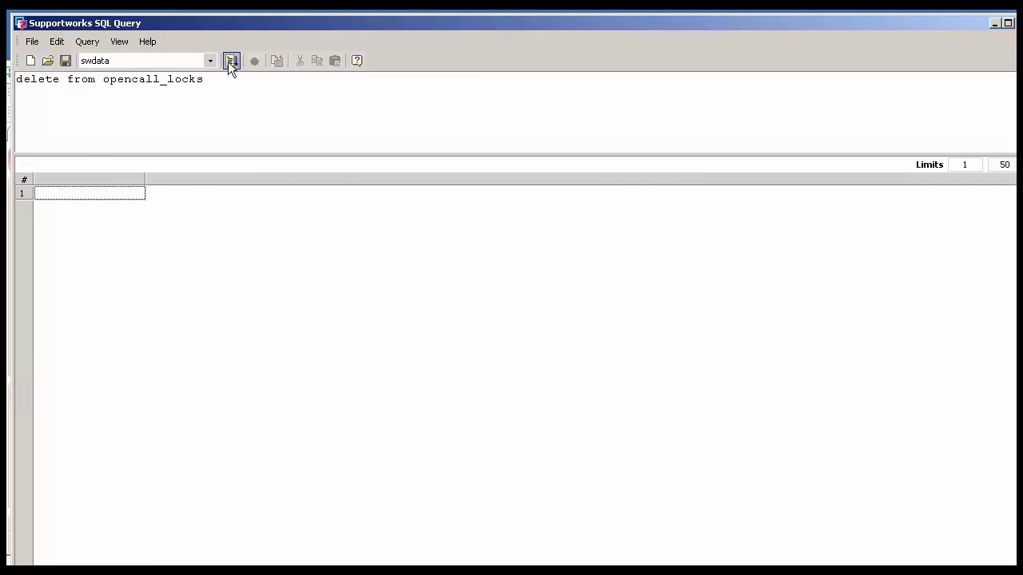
- Rerun 'select * from opencall_locks' to confirm the table is now empty
drag(98, 84, 16, 80)
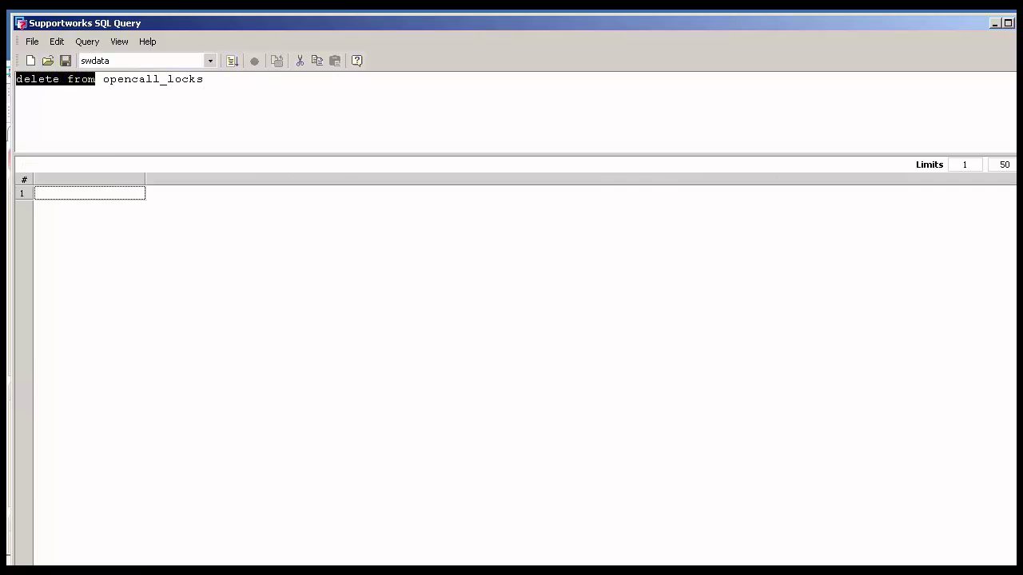
text(select * fr)
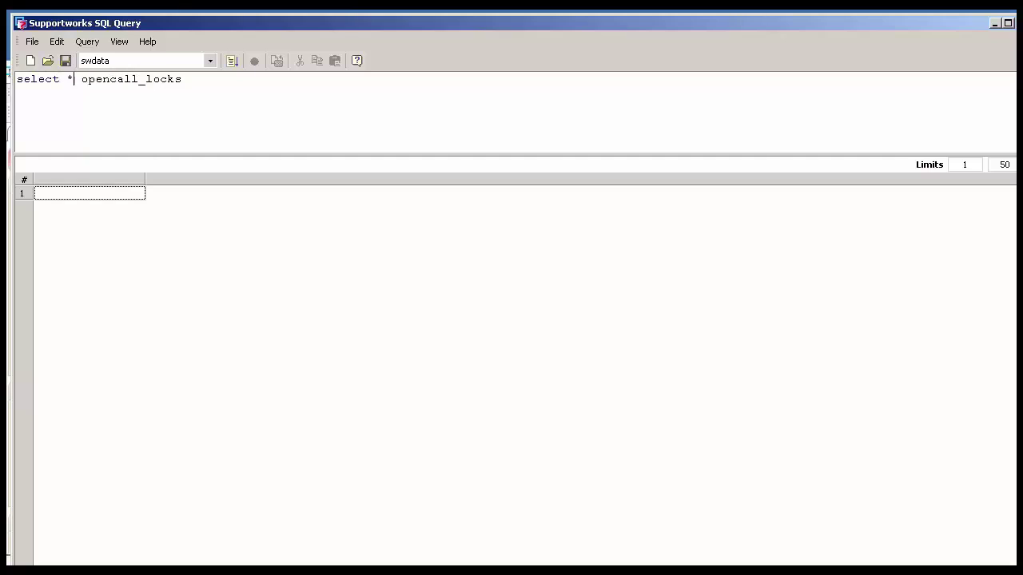
text(om)
click(231, 61)
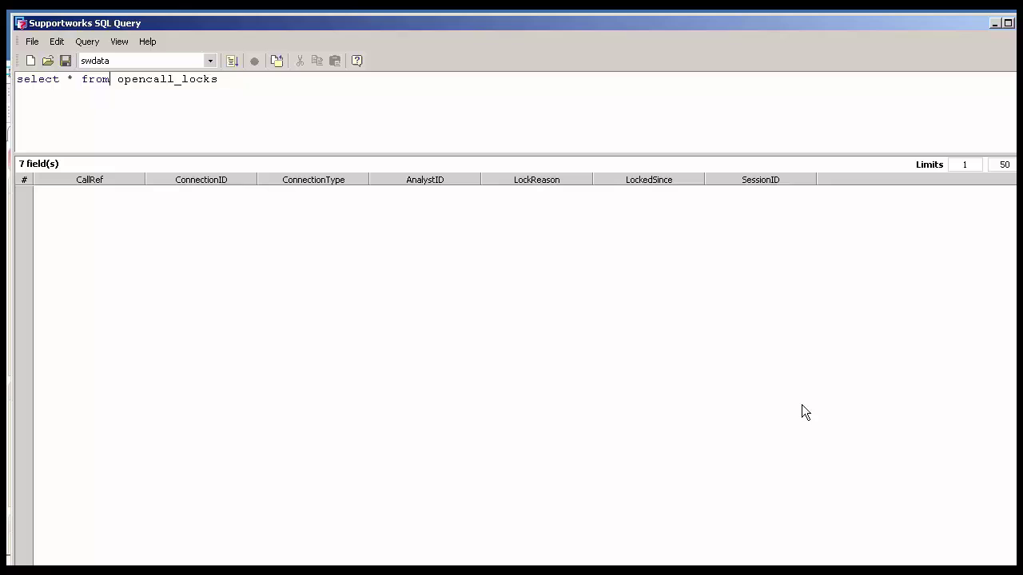
key(alt+Tab)
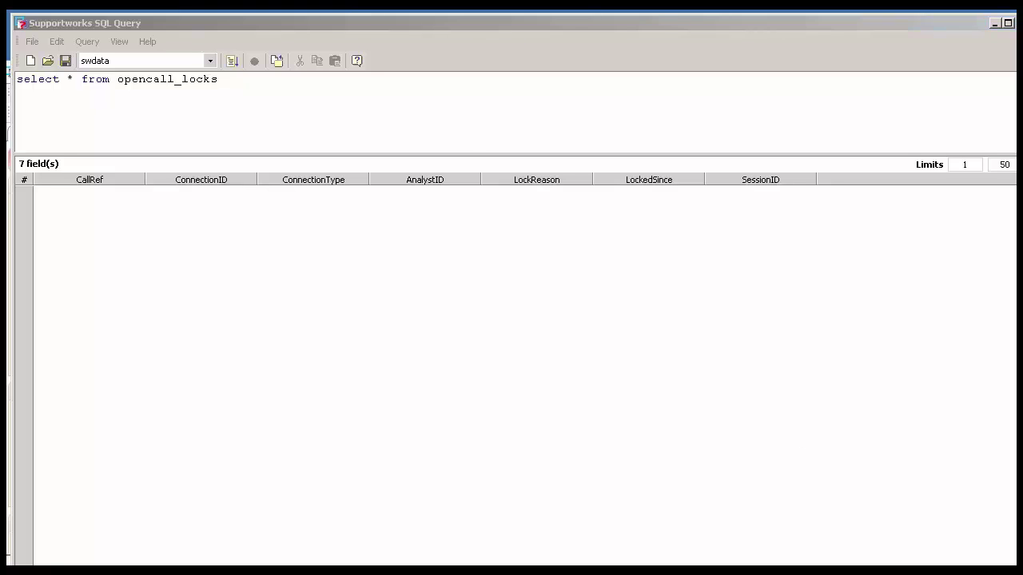
- Retry Update Call on incident F0000003 from the Actions menu
click(83, 93)
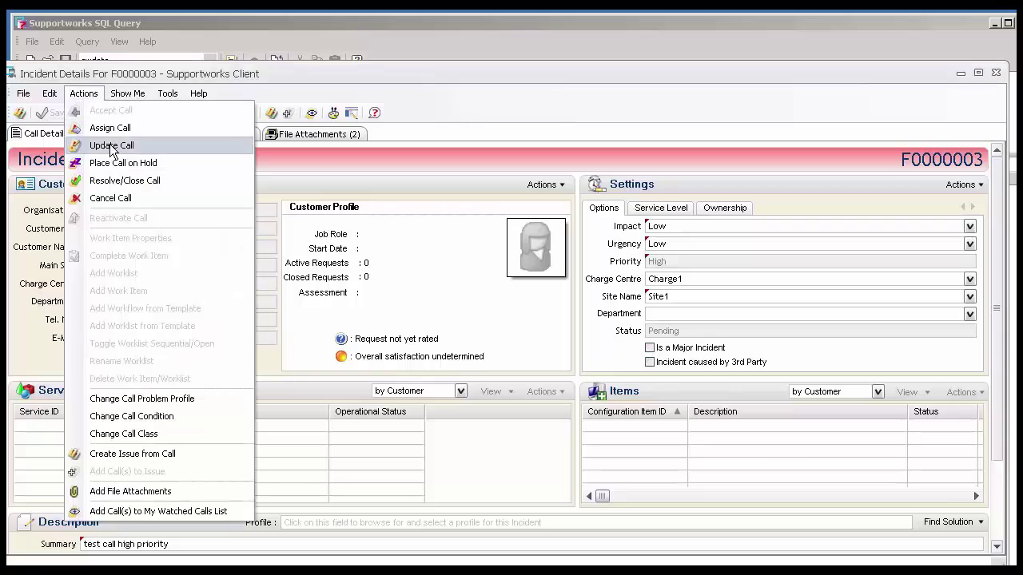
click(112, 145)
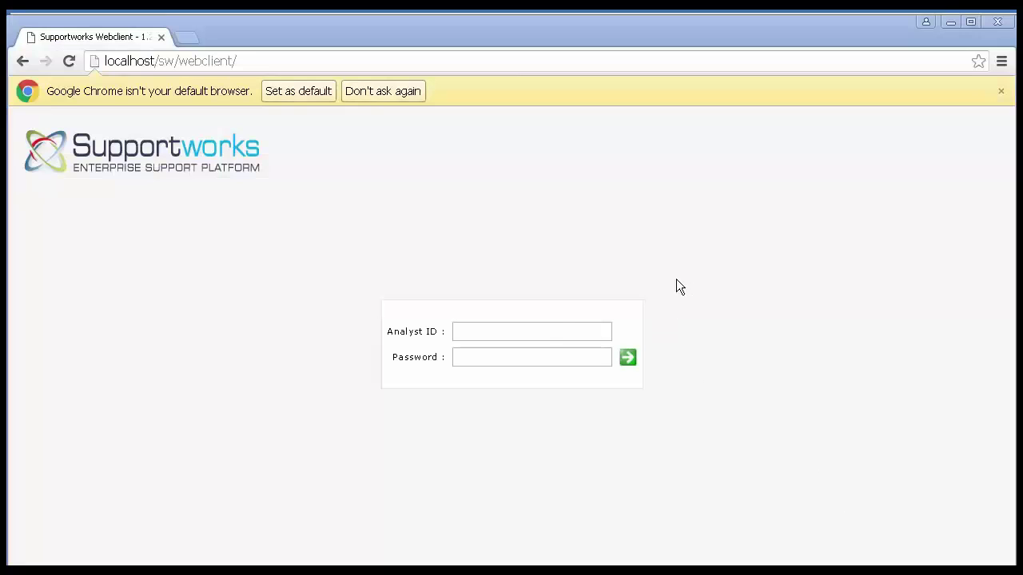
- Log into the Webclient with the admin Analyst ID and its password
click(546, 330)
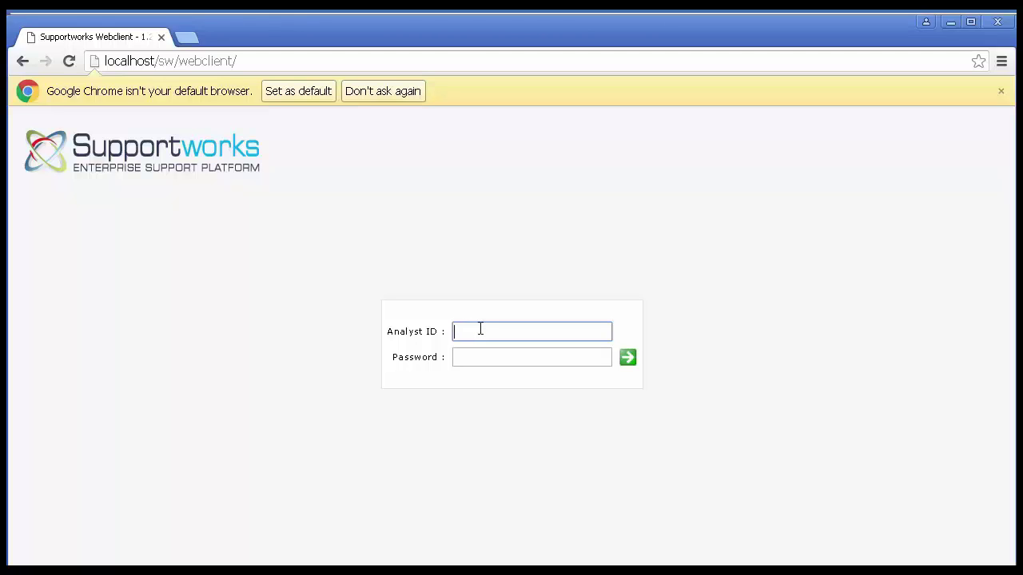
text(admin)
key(Tab)
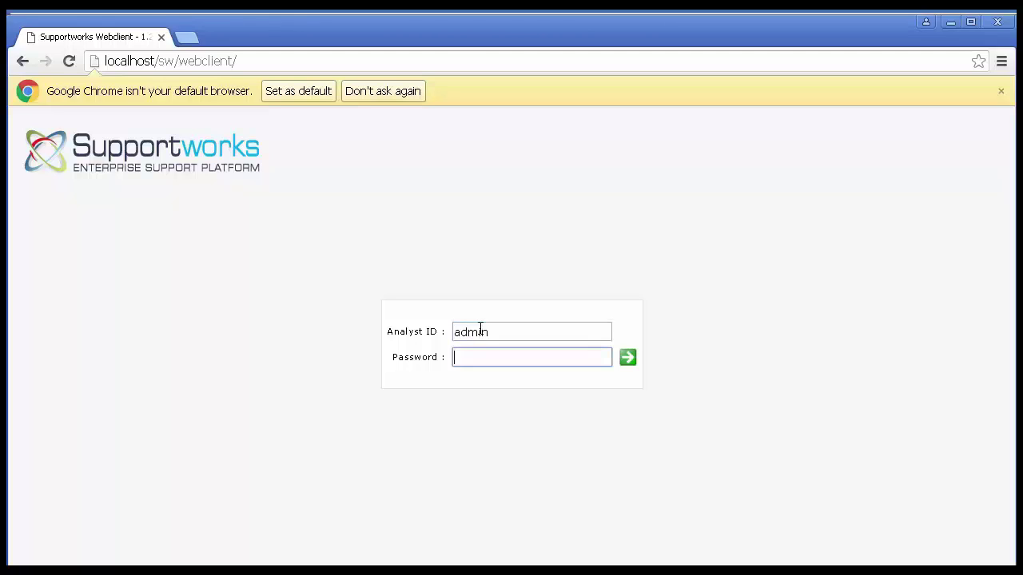
text(admin123)
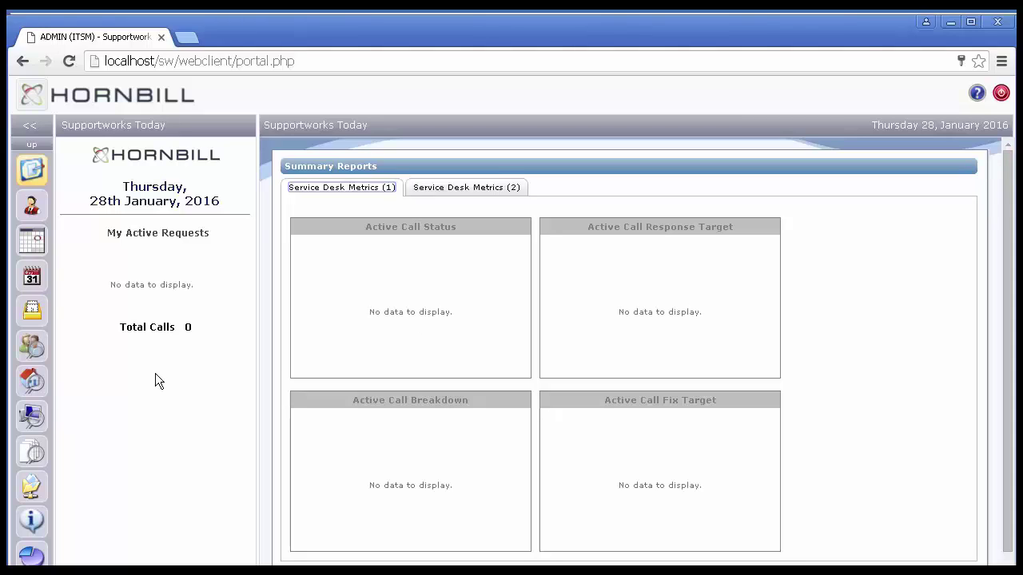
- Unlock call 3 in Tools > Manage My Locked Requests and close the list
click(31, 92)
mouse_move(50, 306)
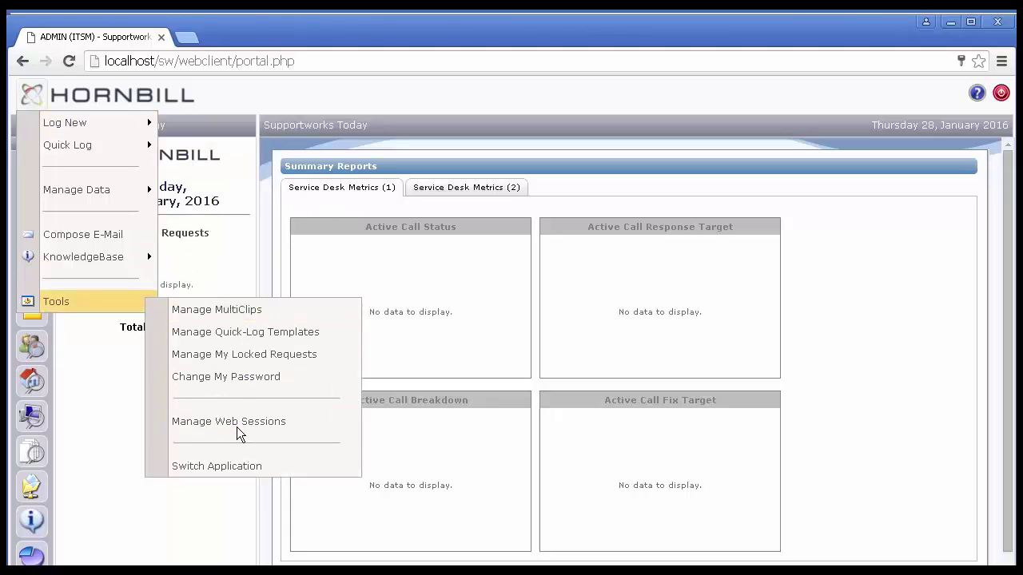
click(249, 357)
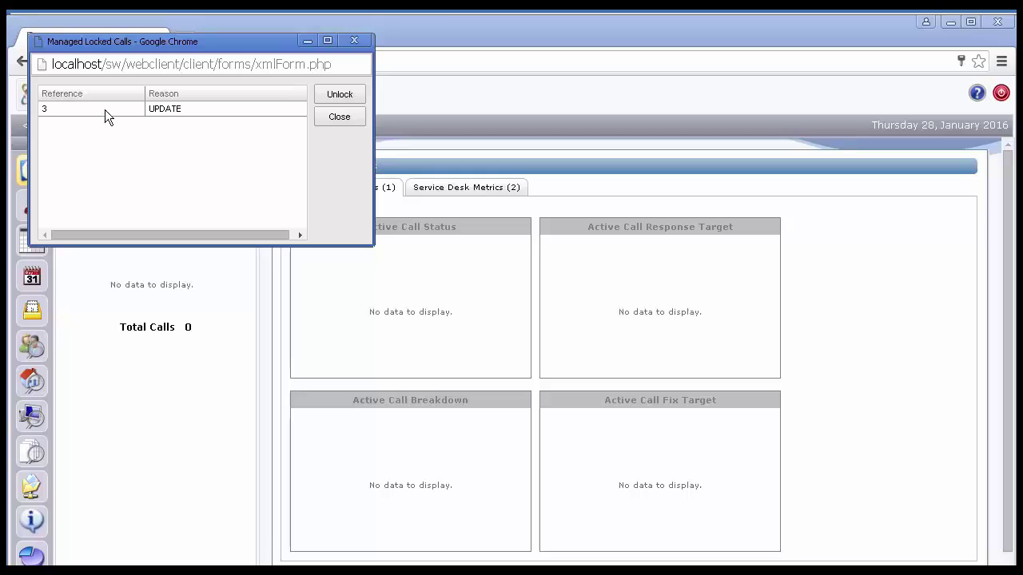
click(105, 109)
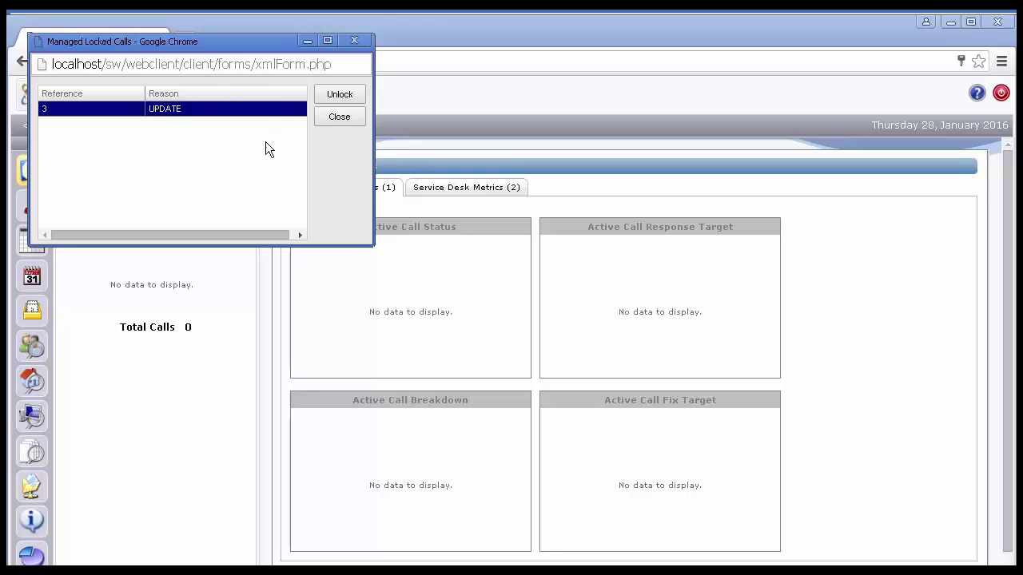
click(332, 97)
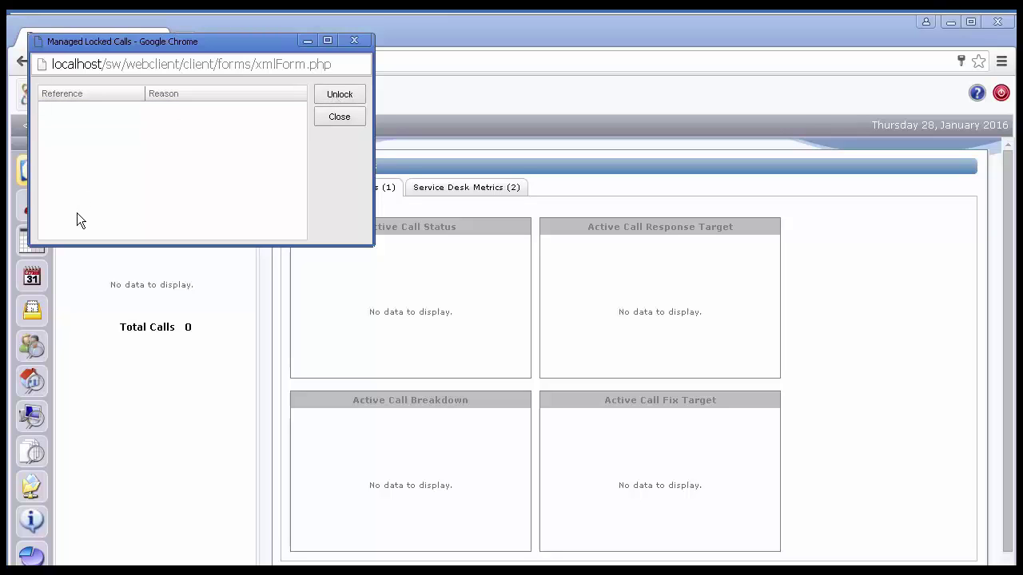
click(355, 39)
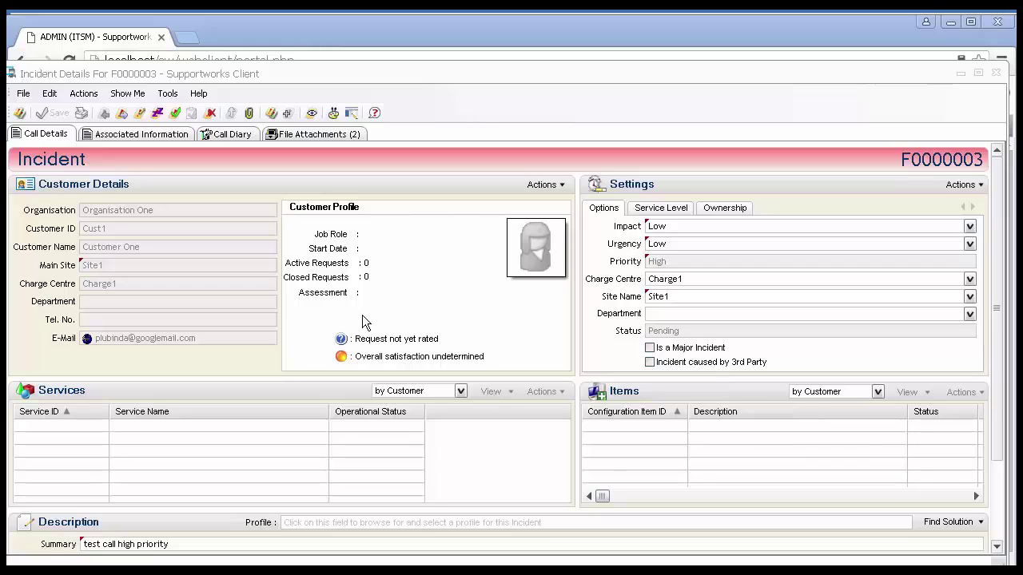
- Choose Update Call on F0000003, now opening without a lock error
click(89, 95)
click(108, 146)
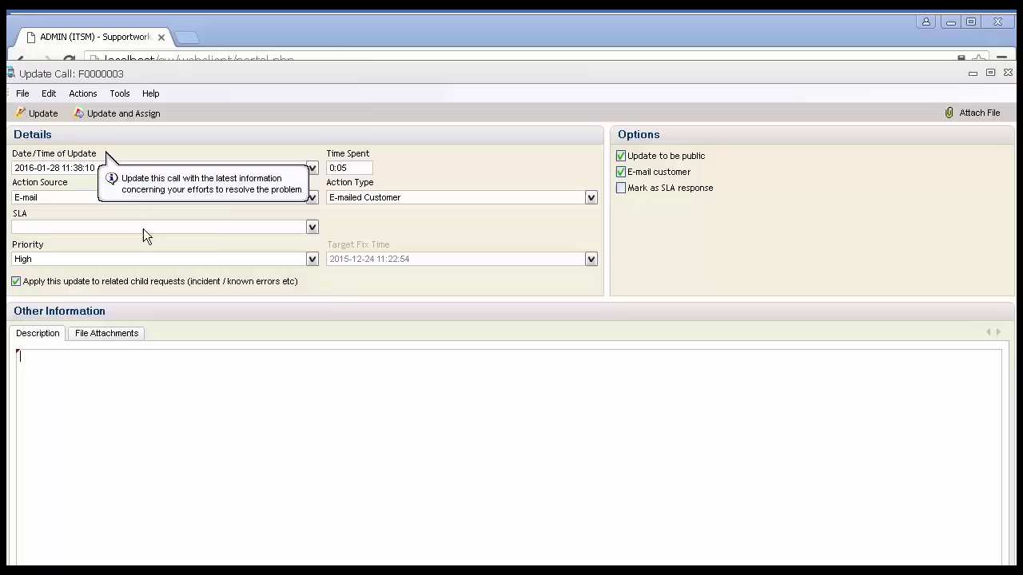